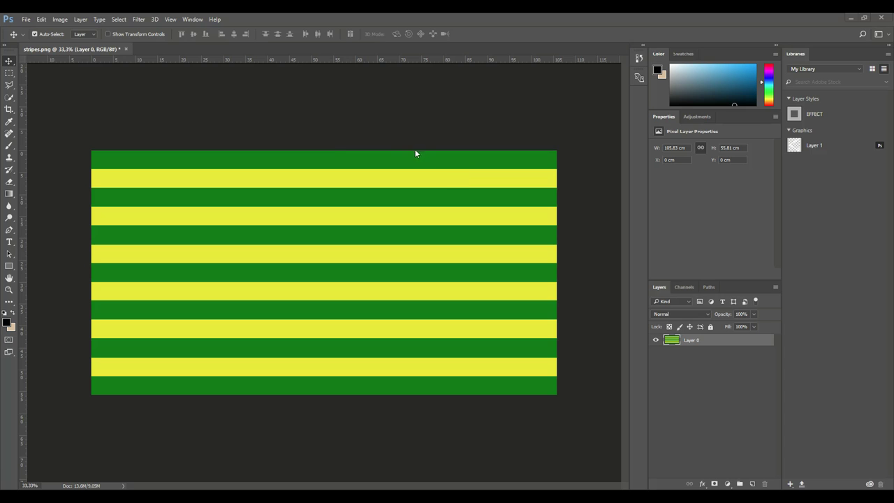
- Marquee-select the full stripes image and copy it to the clipboard
click(9, 73)
drag(79, 142, 584, 428)
click(41, 19)
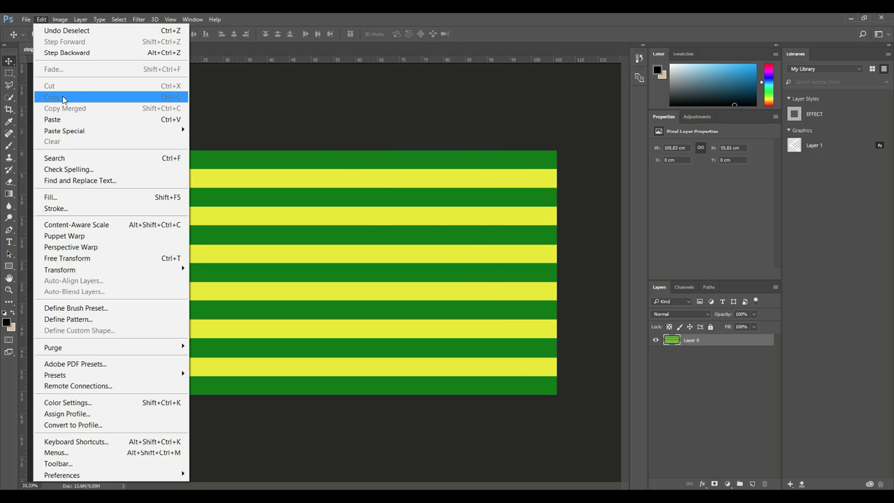
click(334, 117)
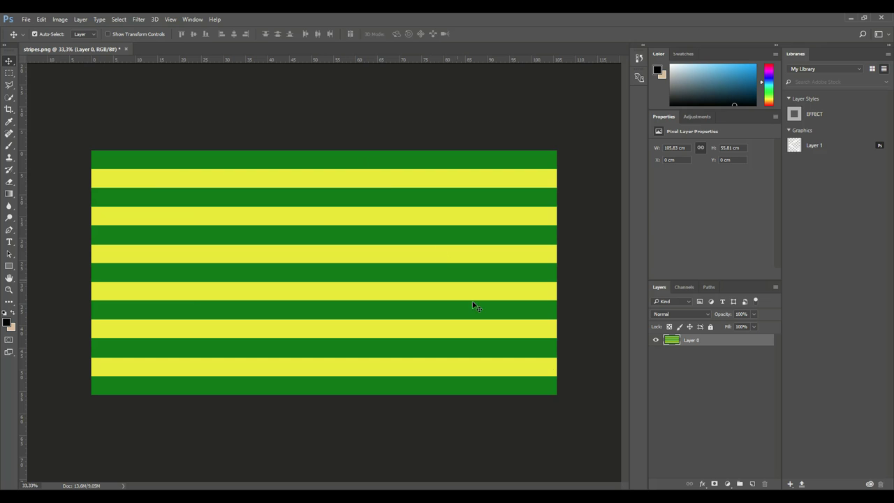
click(9, 73)
drag(91, 150, 593, 471)
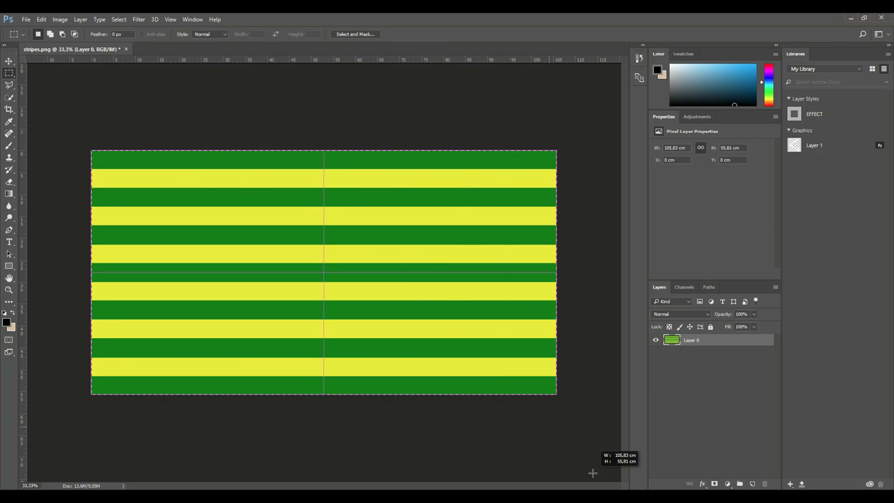
click(42, 19)
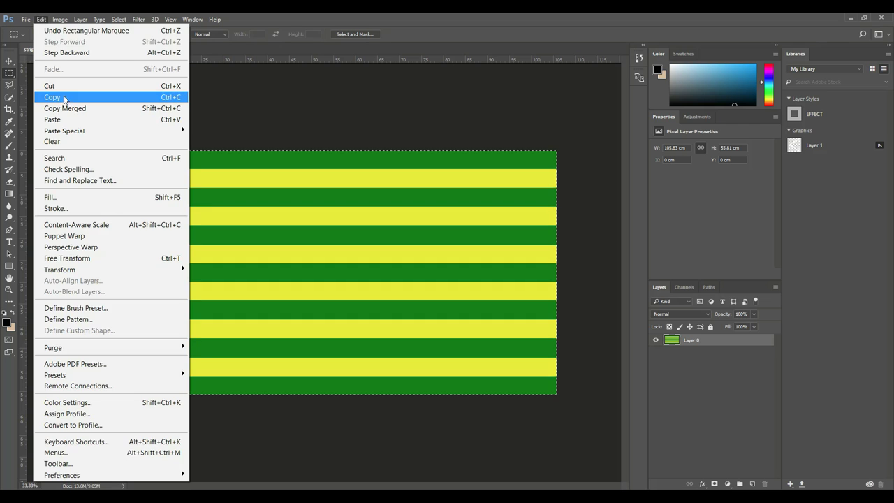
click(64, 98)
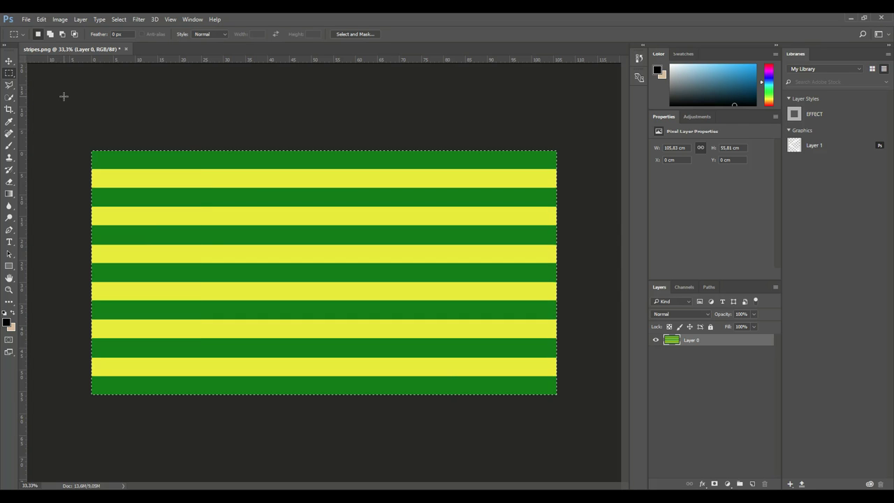
click(27, 18)
- Create a new blank document 3000 px wide and 1500 px high
click(52, 31)
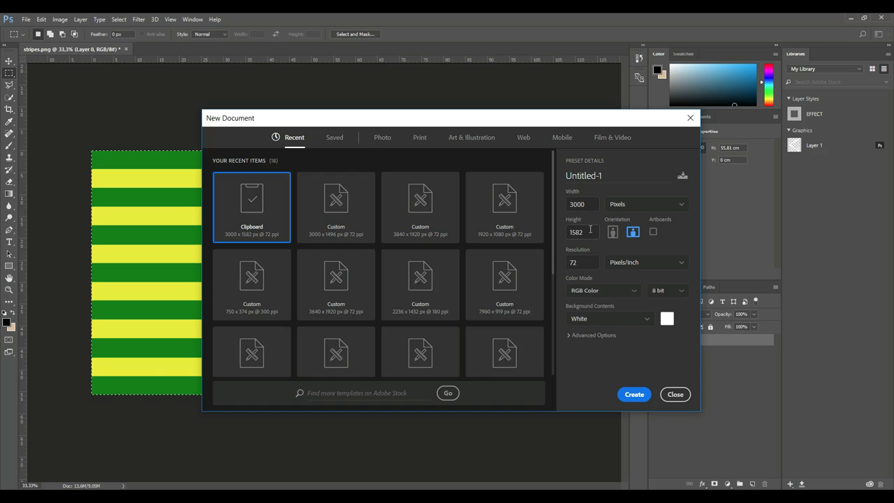
click(591, 233)
text(1500)
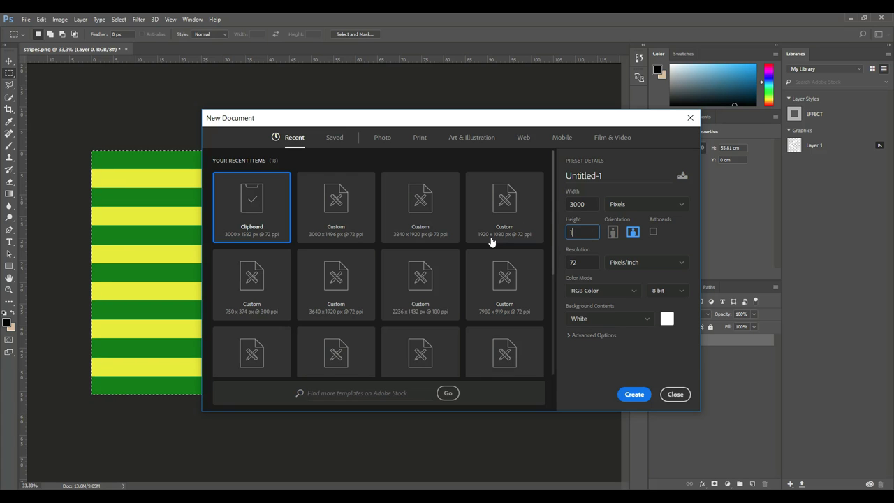
click(634, 394)
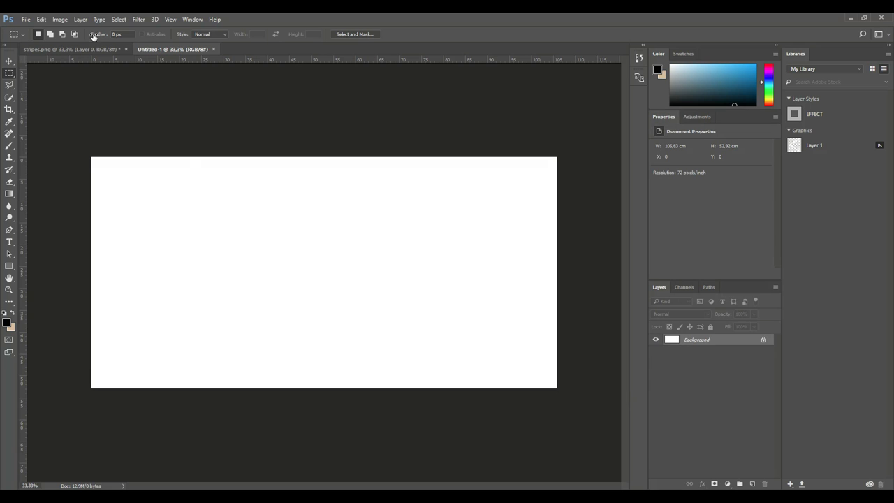
- Paste the stripes as Layer 1 and move it slightly up to cover the white canvas
click(41, 19)
click(72, 120)
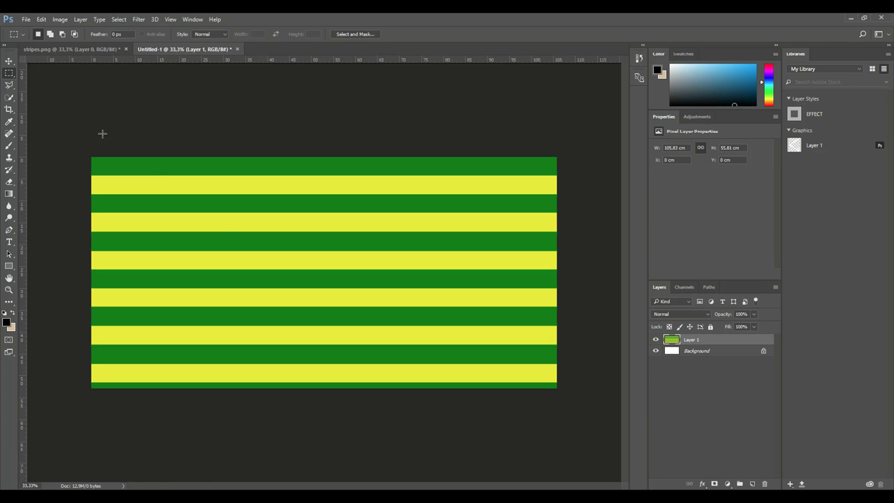
click(8, 62)
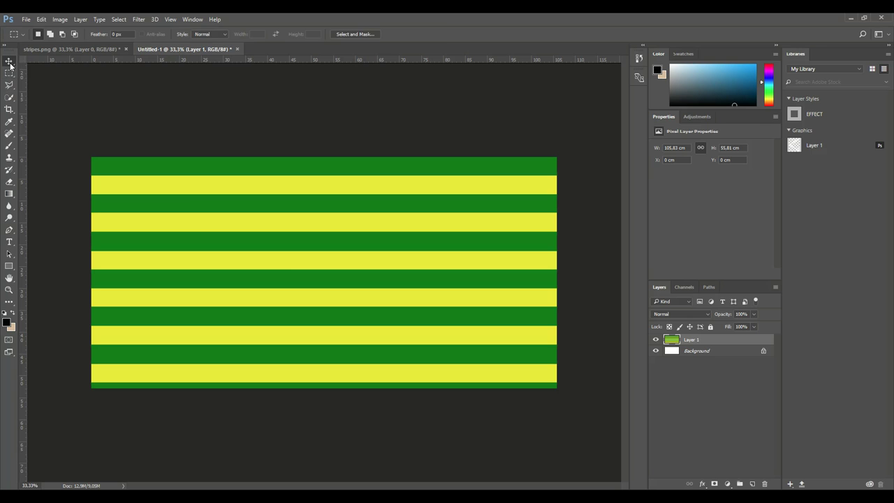
drag(291, 280, 289, 276)
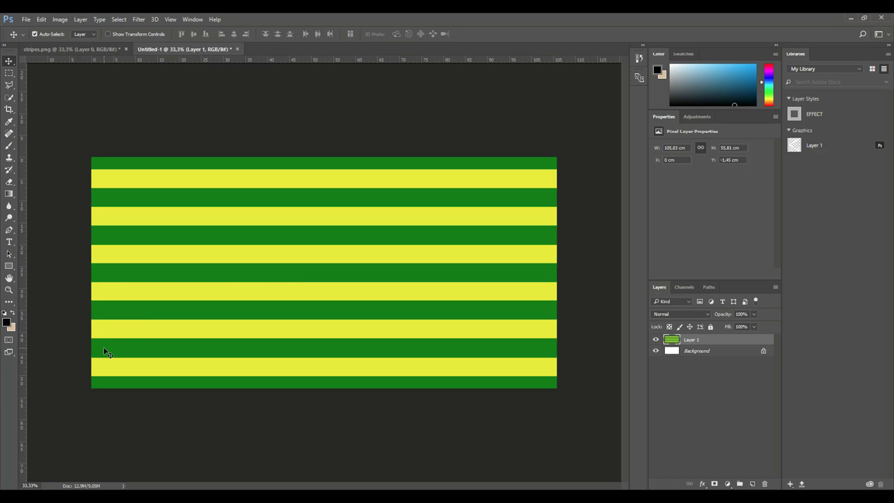
- Apply the Polar Coordinates filter with Rectangular to Polar to Layer 1's stripes
click(138, 19)
mouse_move(219, 171)
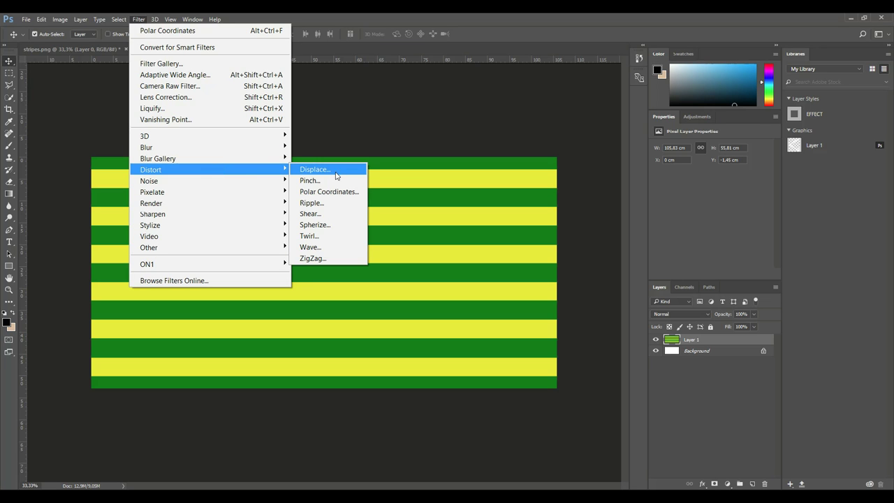
click(342, 193)
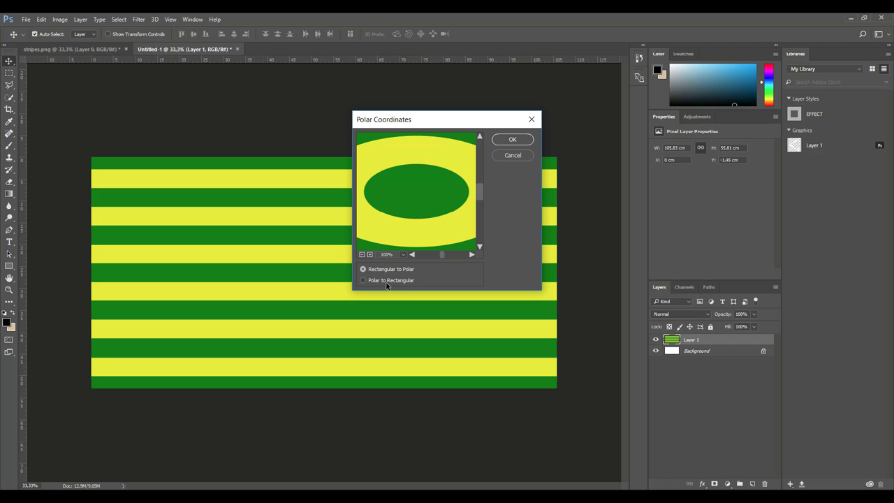
click(363, 281)
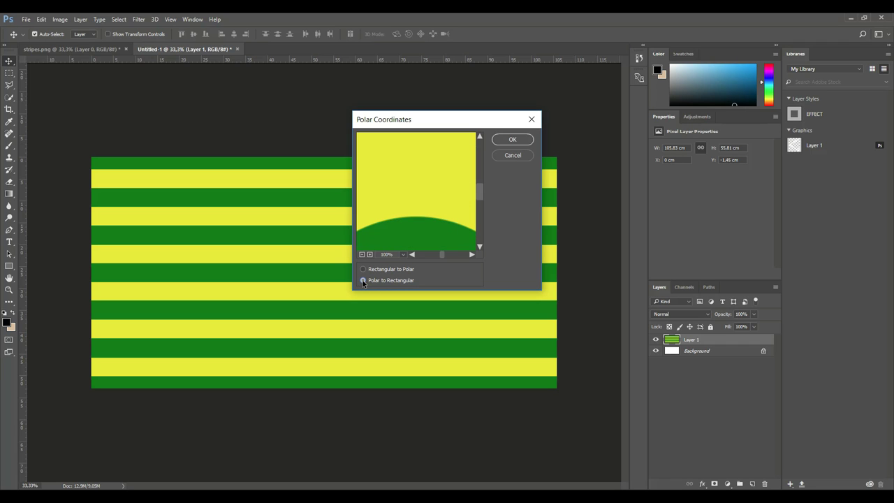
click(363, 271)
click(511, 141)
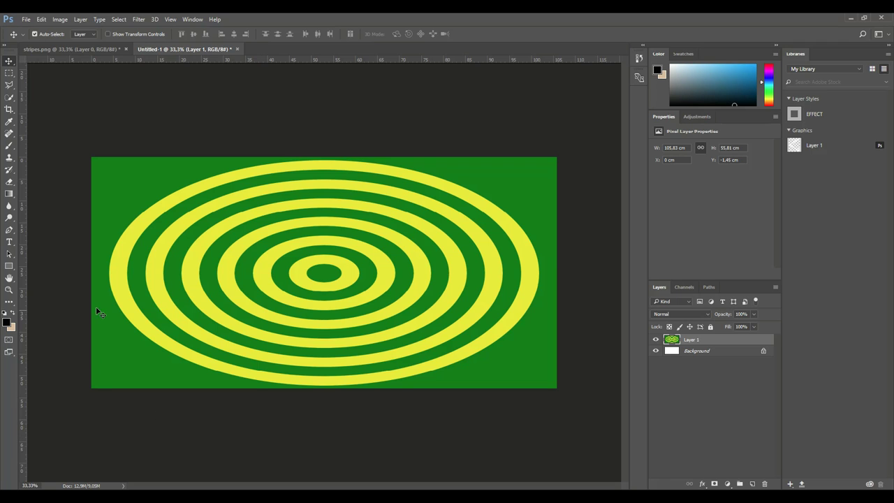
- Free Transform Layer 1 to about 65% width so the rings become nearly circular
key(m)
right_click(165, 218)
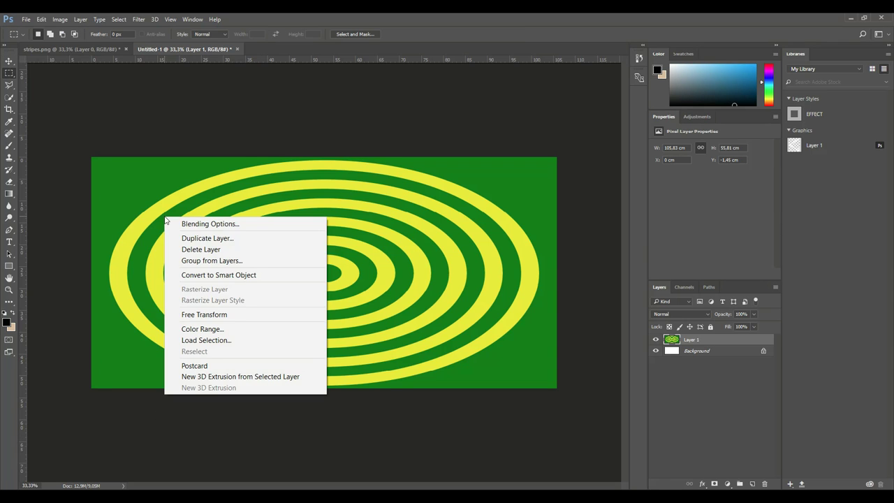
click(230, 314)
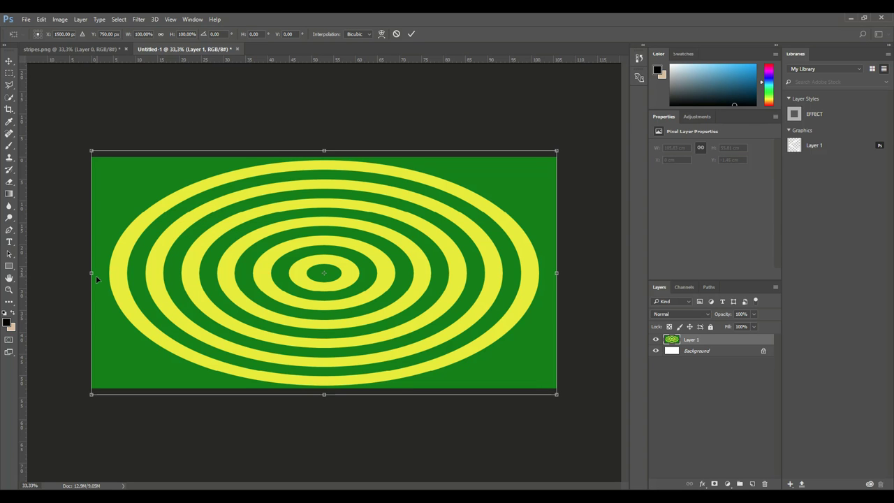
drag(93, 274, 255, 320)
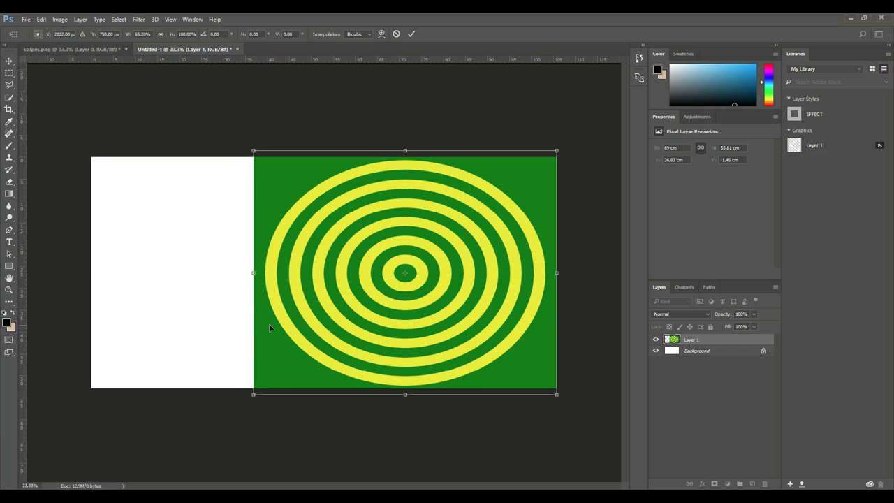
key(Return)
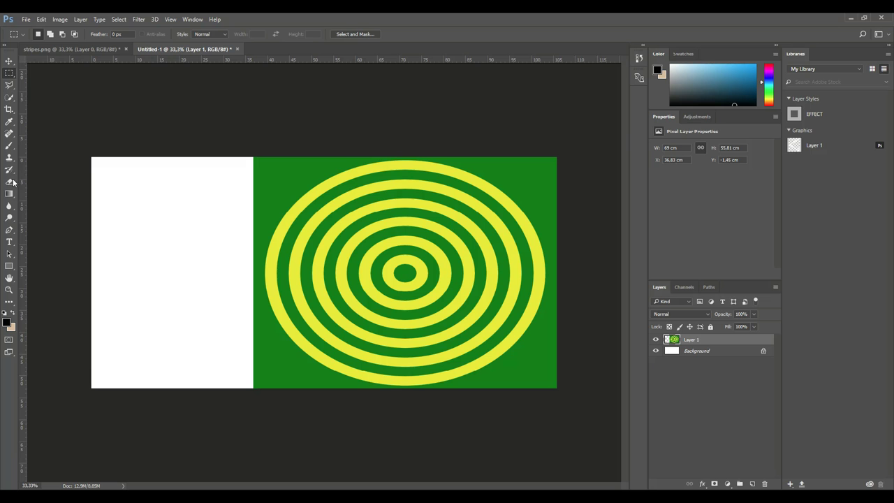
- Crop the canvas to about 64.56 × 52.92 cm, trimming the white left strip
click(10, 110)
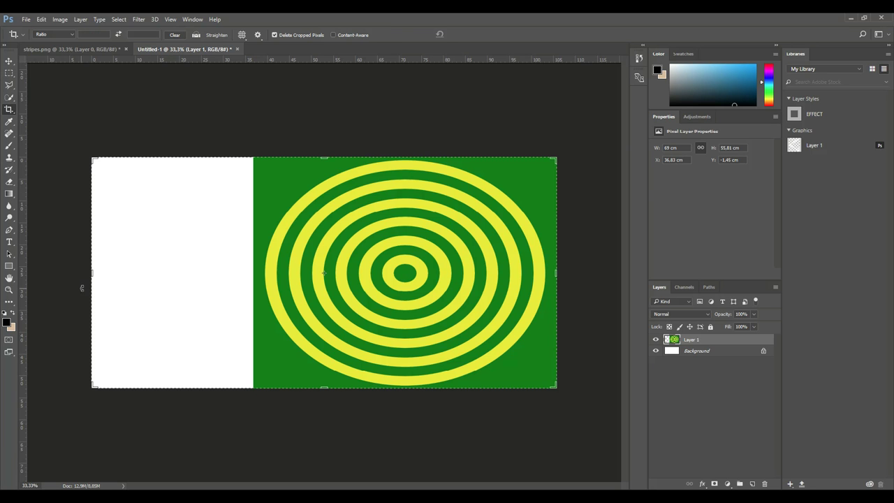
drag(92, 275, 178, 274)
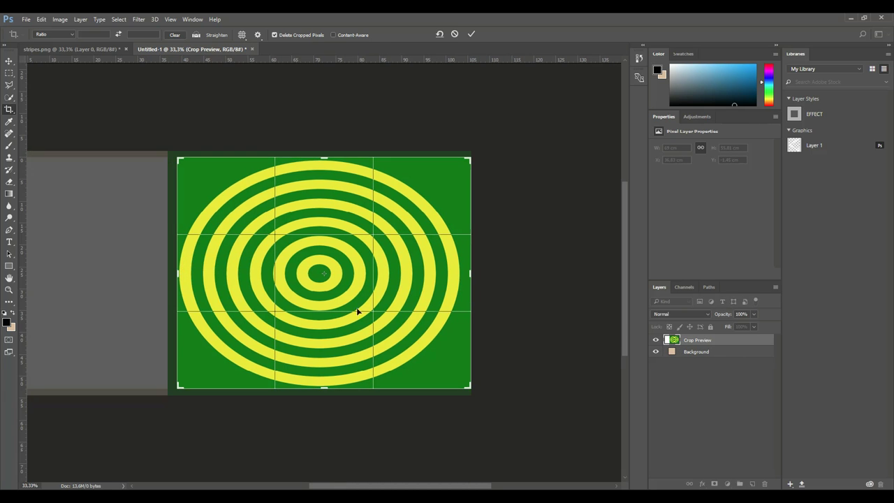
drag(470, 274, 465, 274)
drag(326, 156, 325, 159)
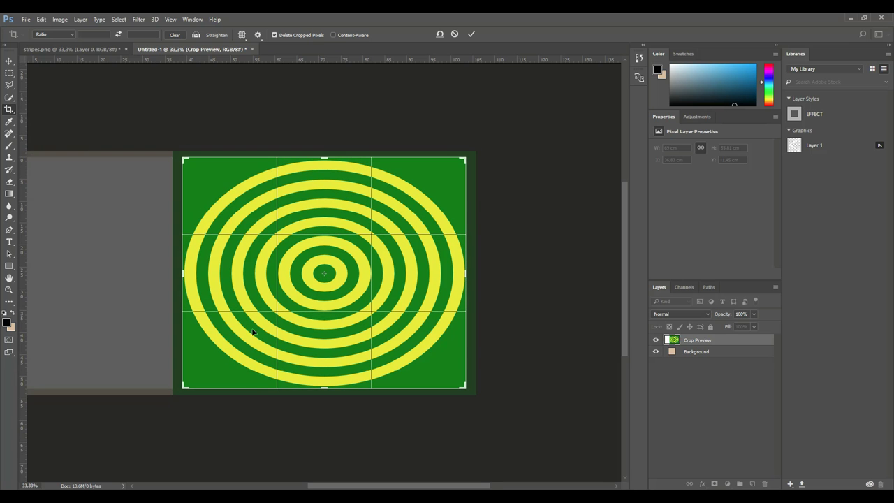
key(Return)
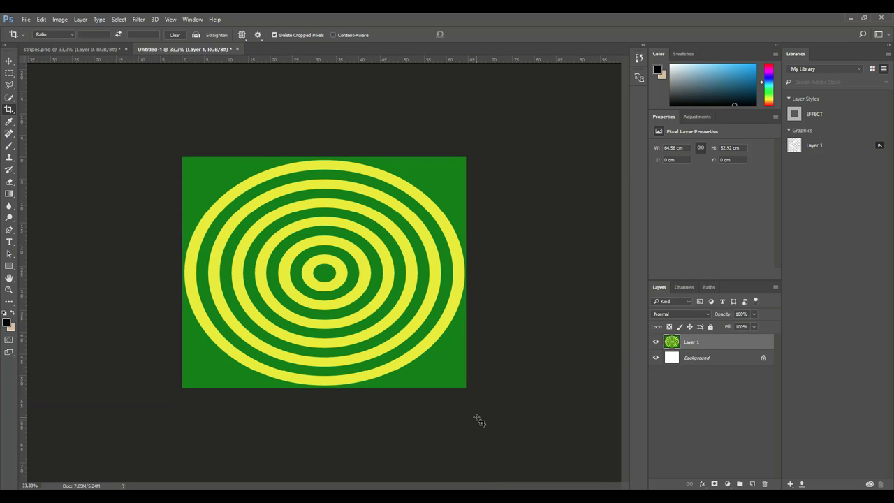